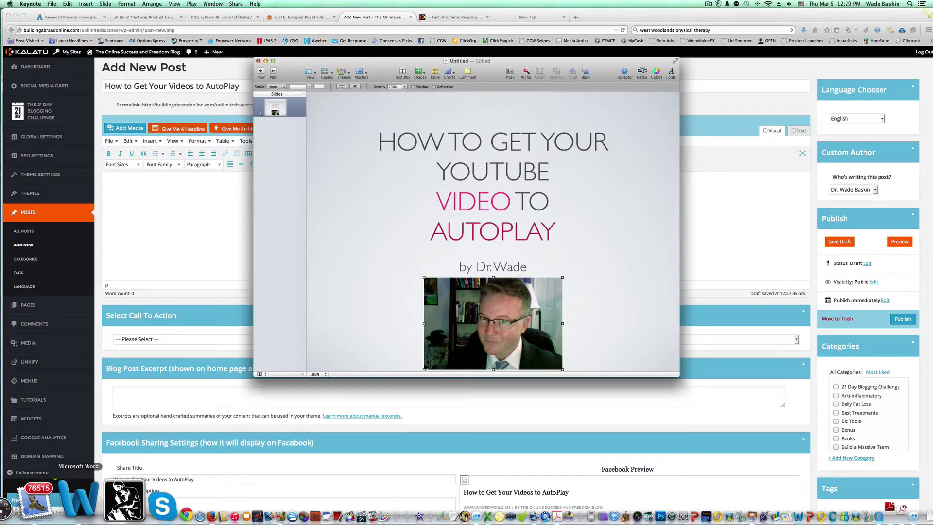
Enlarge the Word note heading and the rel=0&amp;autoplay=1 line to 24 pt
click(78, 501)
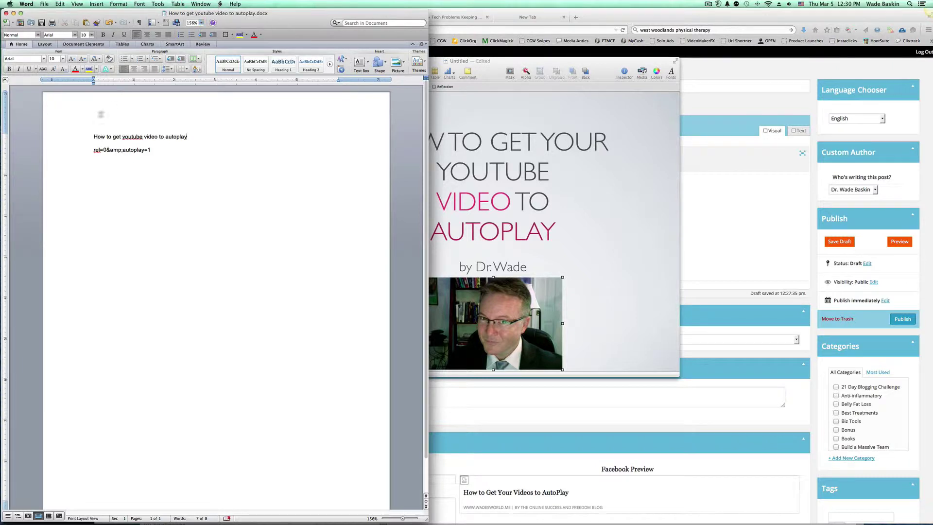
drag(88, 132, 164, 183)
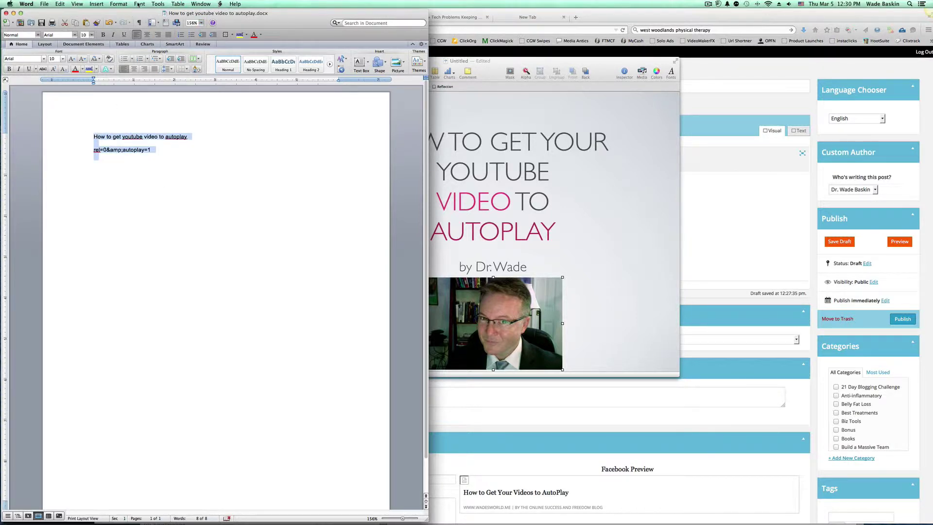
click(119, 4)
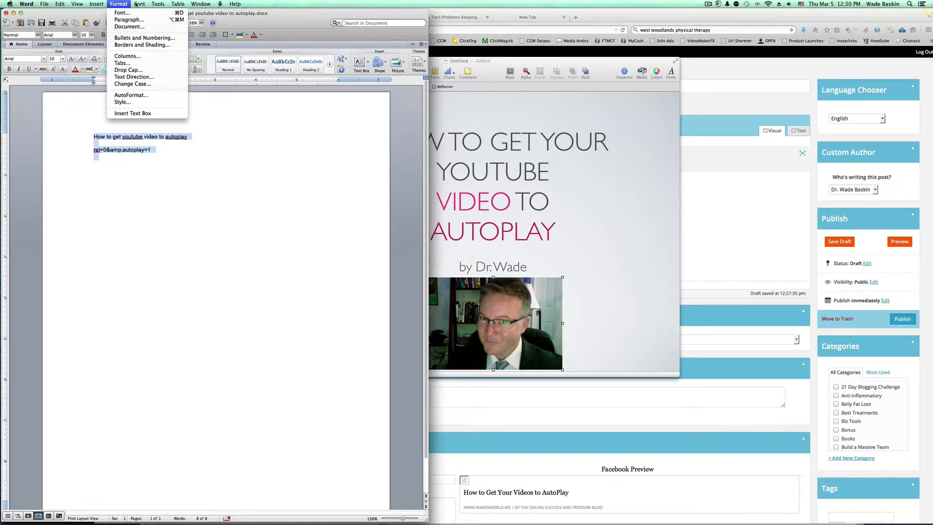
click(143, 4)
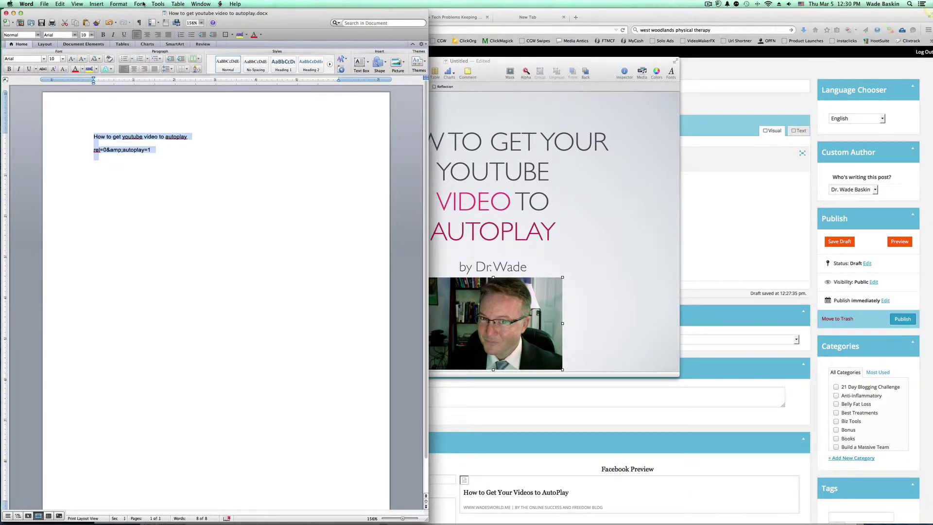
click(91, 35)
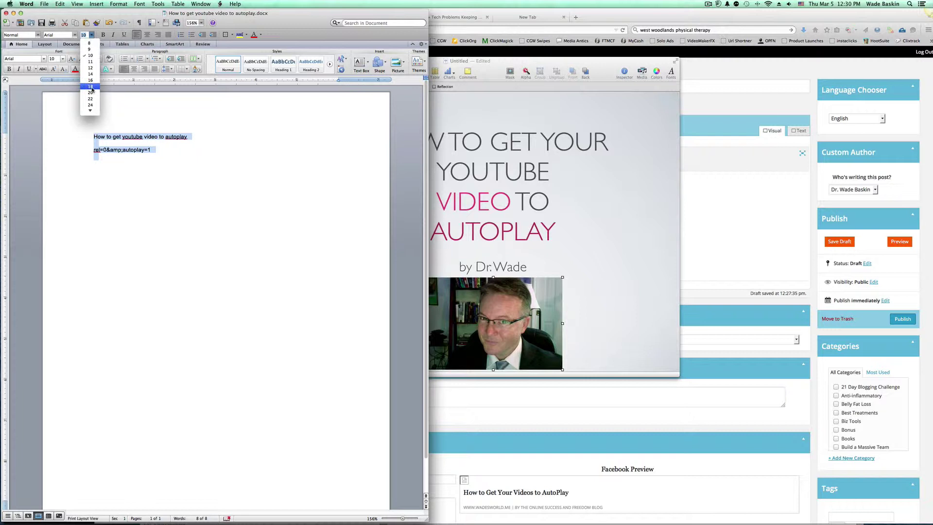
click(90, 105)
click(150, 196)
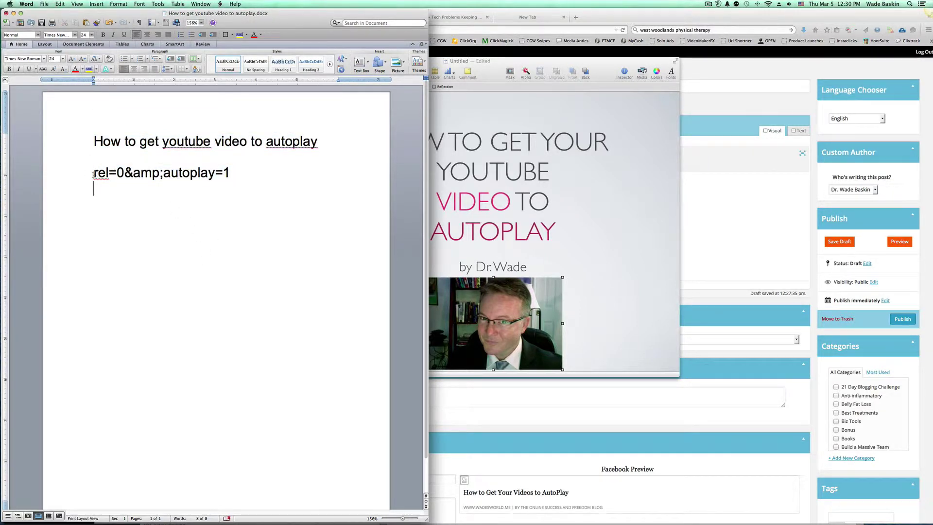
drag(94, 173, 229, 167)
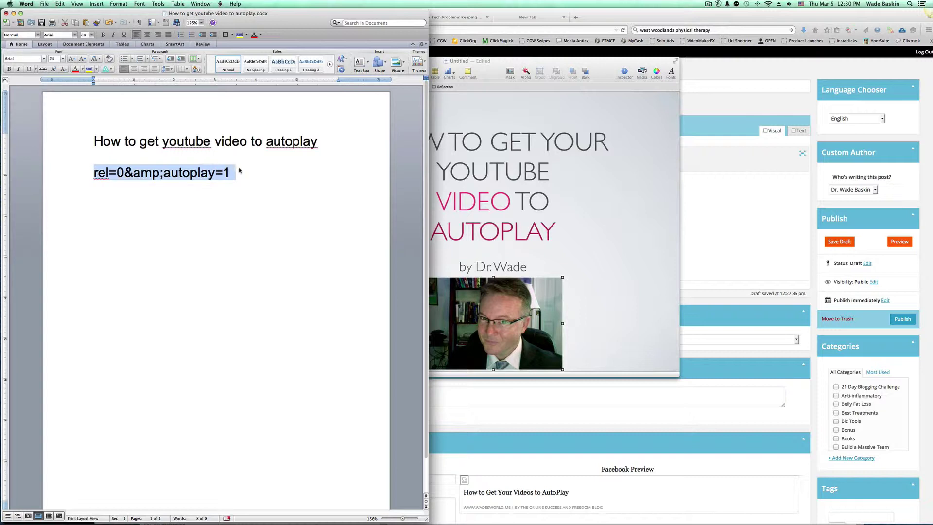
click(241, 169)
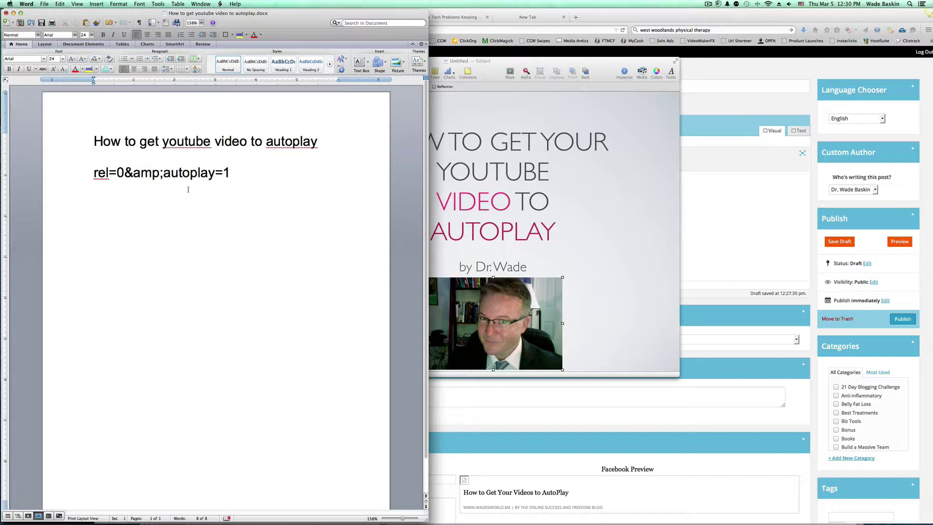
Load autoincomesuccess.com in a new Firefox tab and pause its sales-page video
click(723, 232)
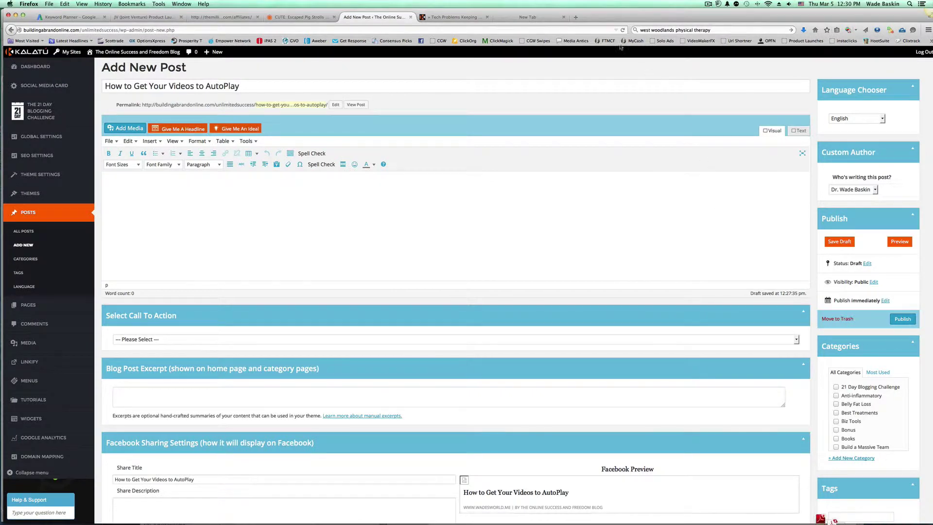
double_click(628, 14)
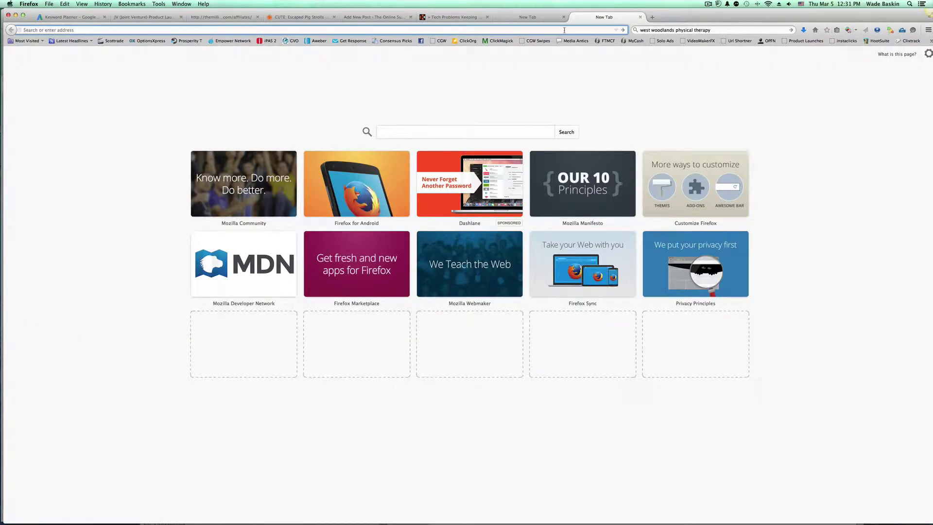
text(autoinm)
key(BackSpace)
text(comesuccess.com)
key(Return)
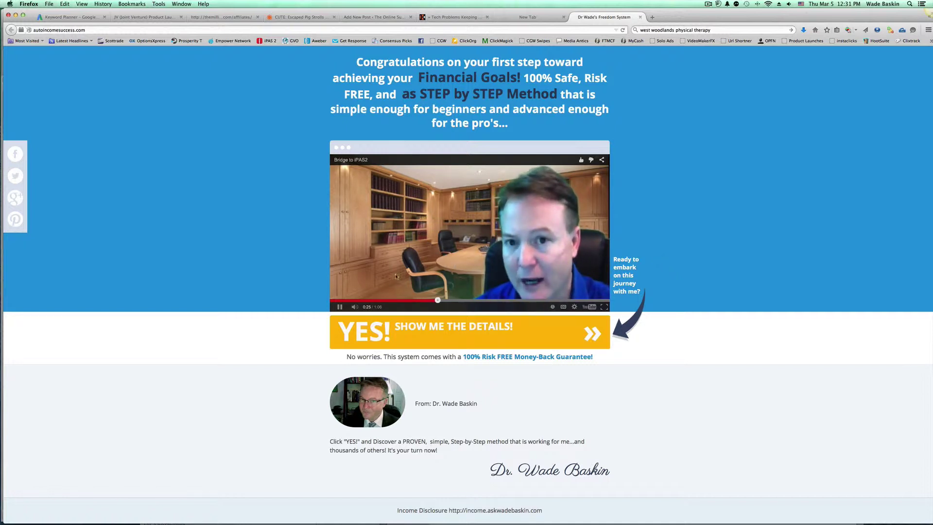
click(339, 308)
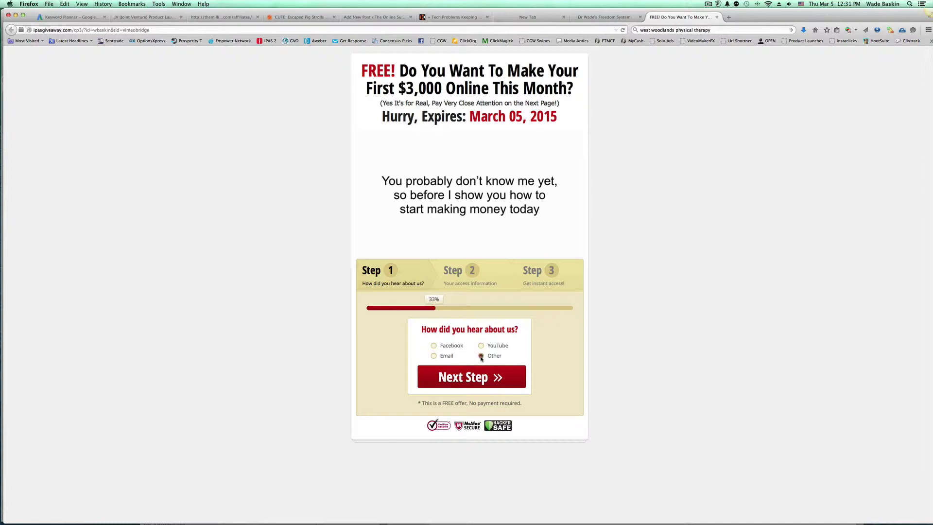
Answer YouTube on the sign-up form, advance to step 2, then close that tab
click(481, 345)
click(475, 368)
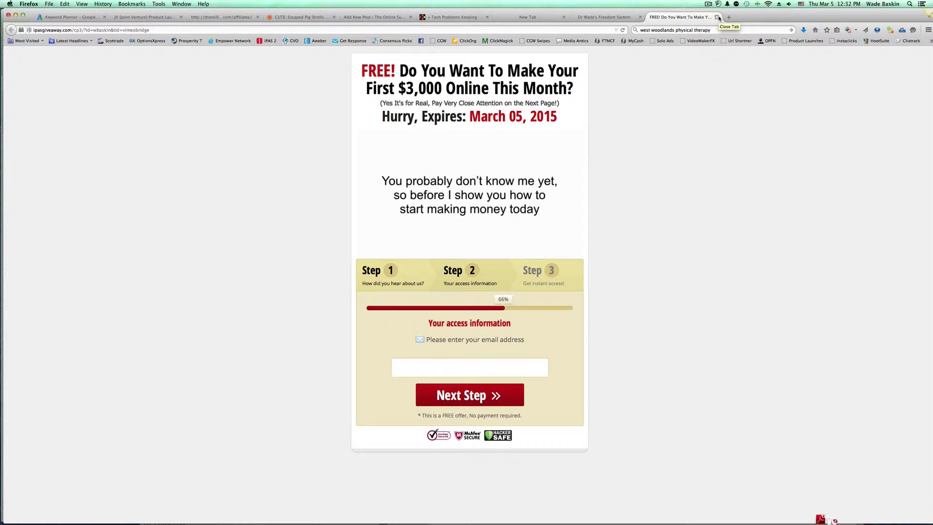
click(717, 18)
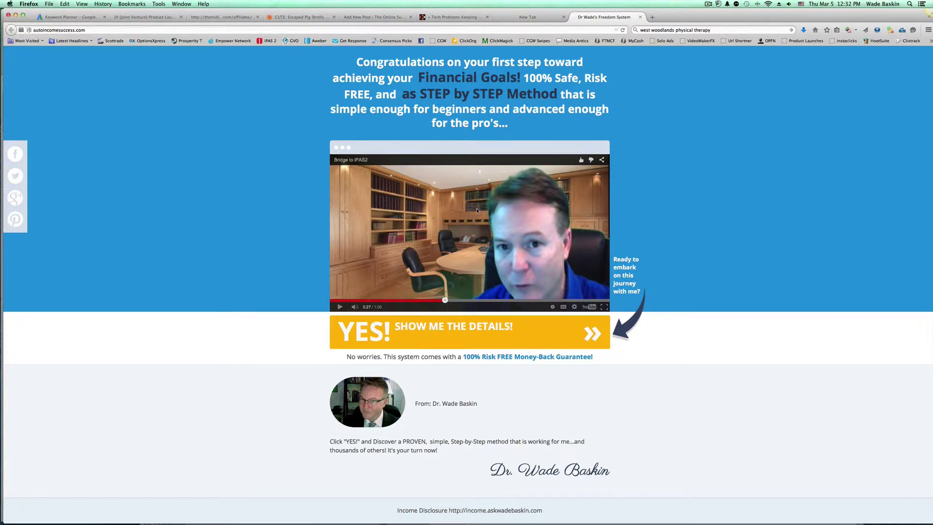
Close the sales-page tab and return to the WordPress Add New Post editor
click(641, 18)
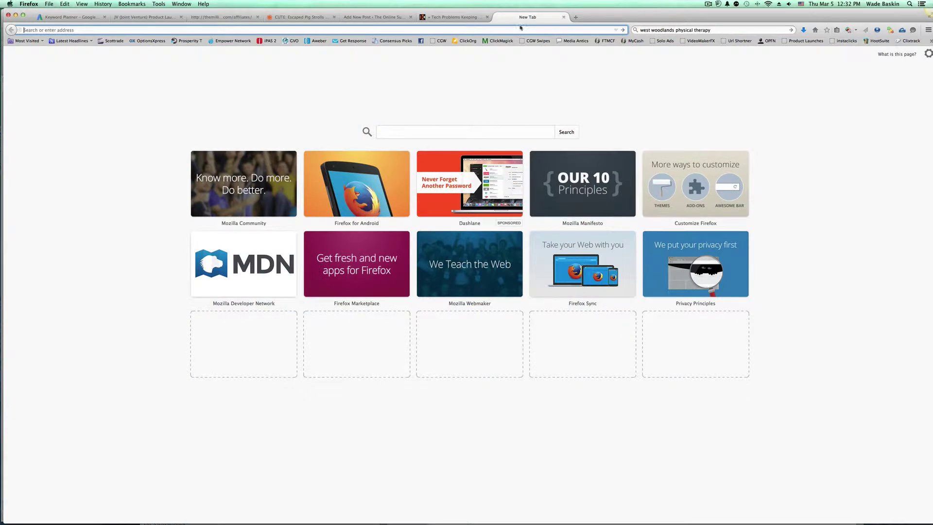
click(456, 18)
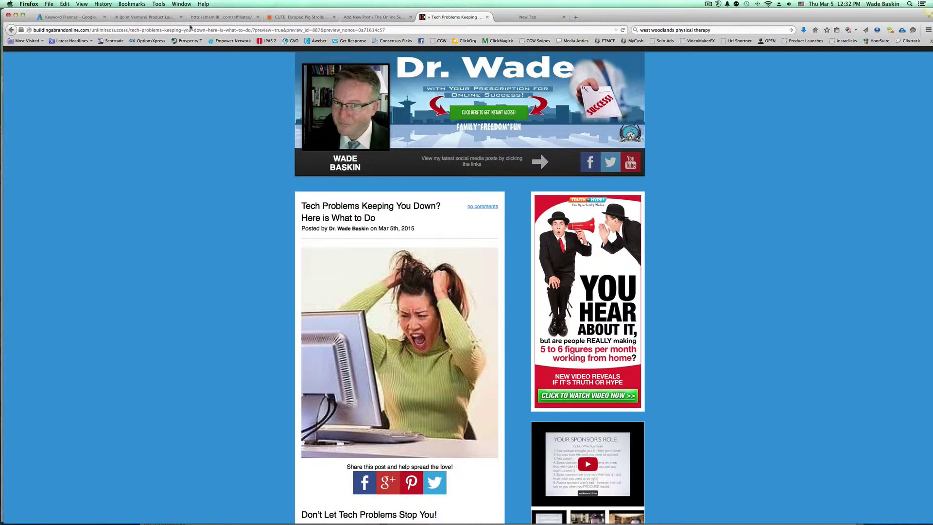
click(373, 18)
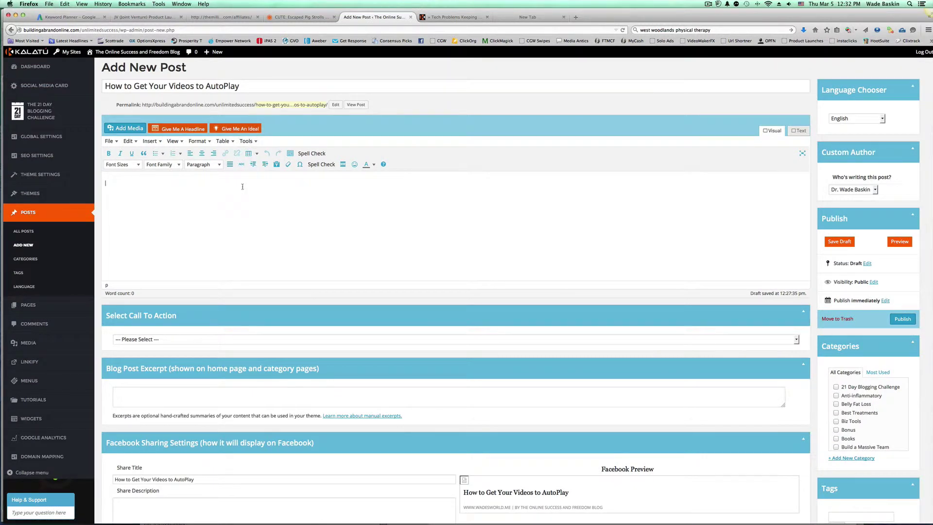
Start inserting a video into the post and choose the Embed section
click(150, 141)
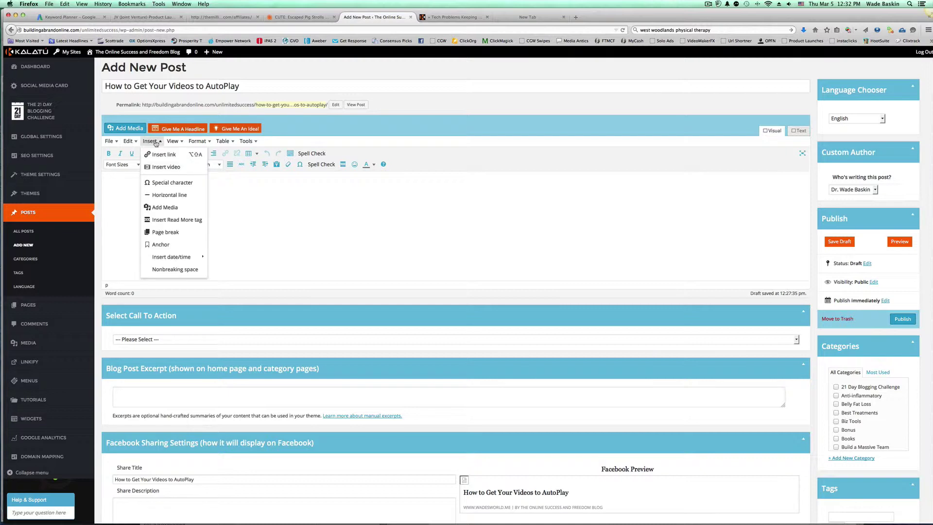
click(174, 167)
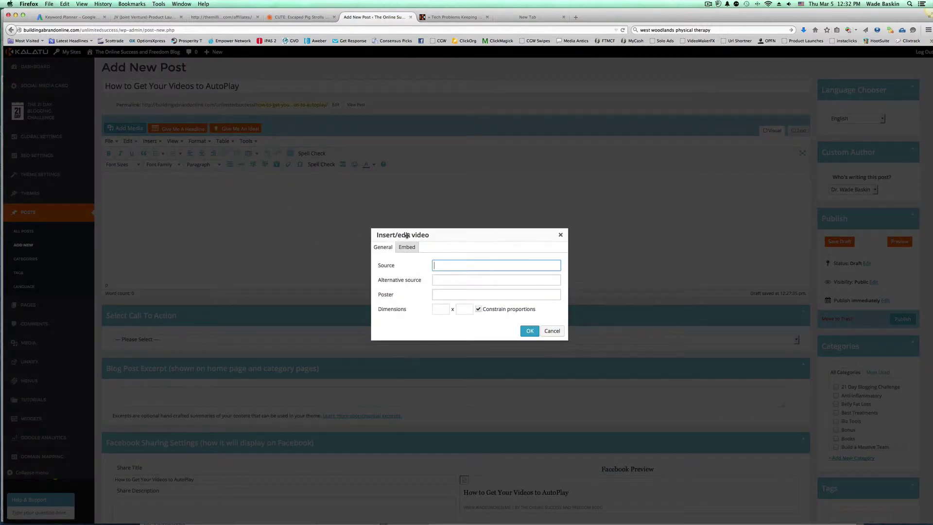
click(411, 250)
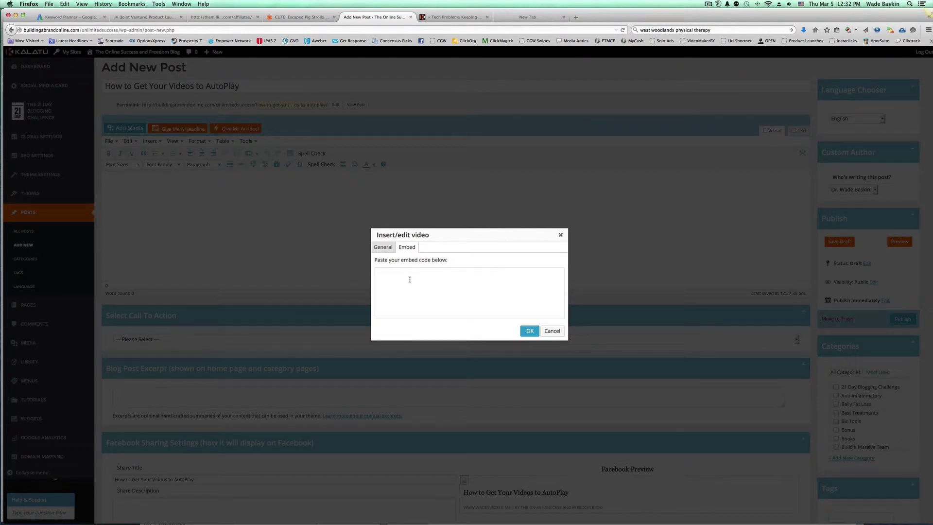
Go to YouTube in the new tab and open Creator Studio from the account menu
click(527, 17)
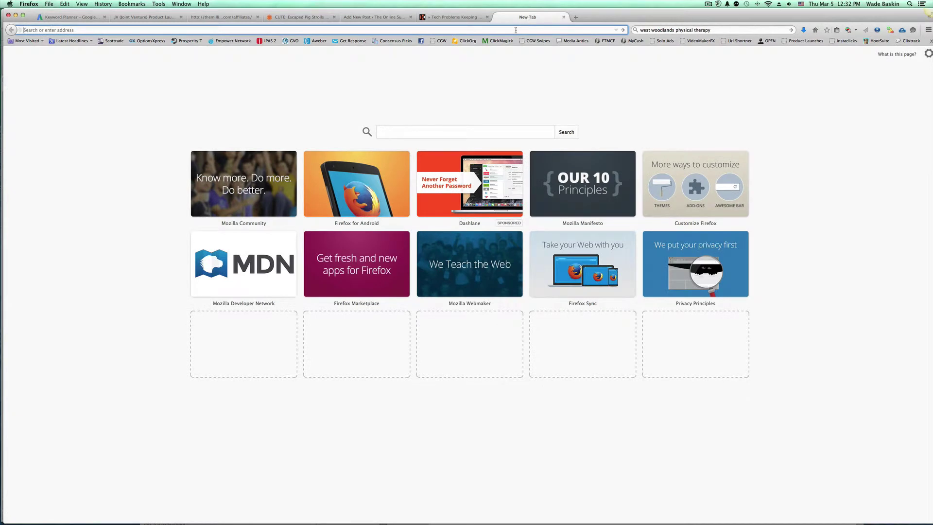
text(yout)
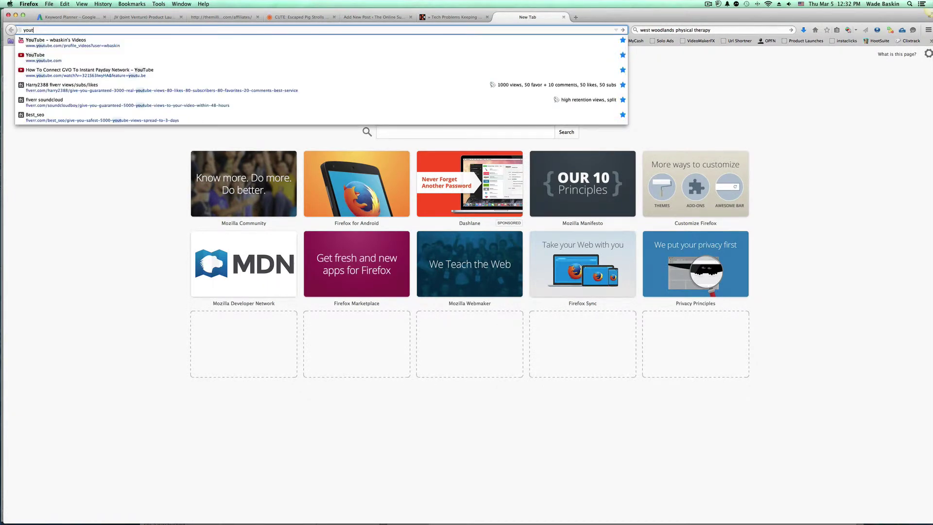
click(473, 63)
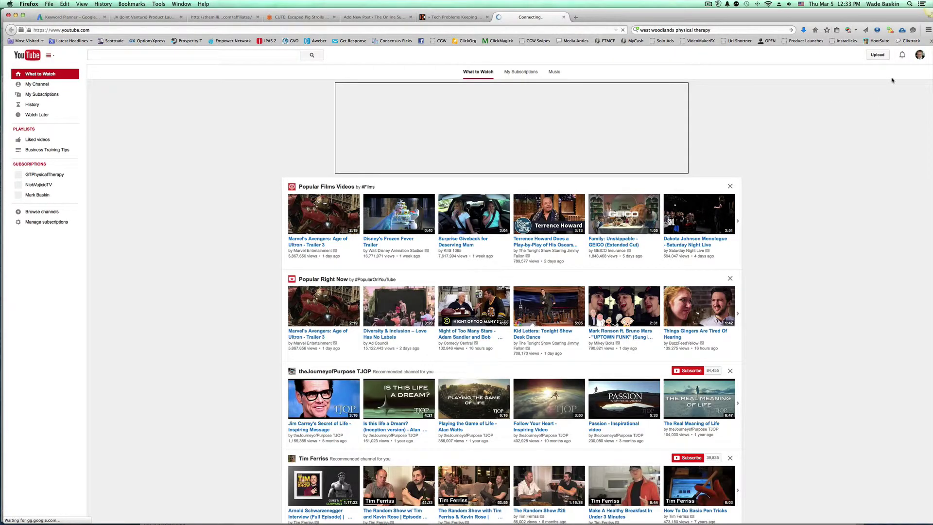
click(921, 55)
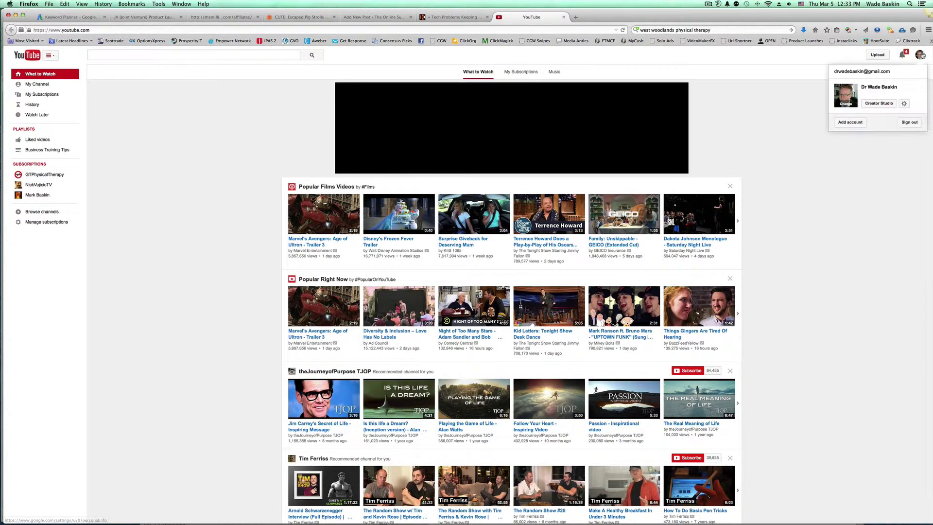
click(883, 103)
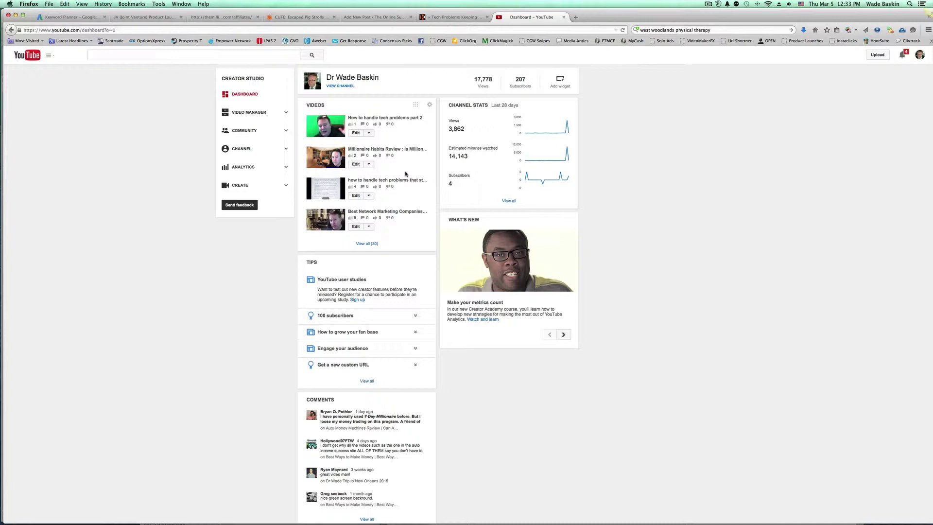
Open View all (30) uploads and play the Best Internet Marketing Strategy video
click(442, 18)
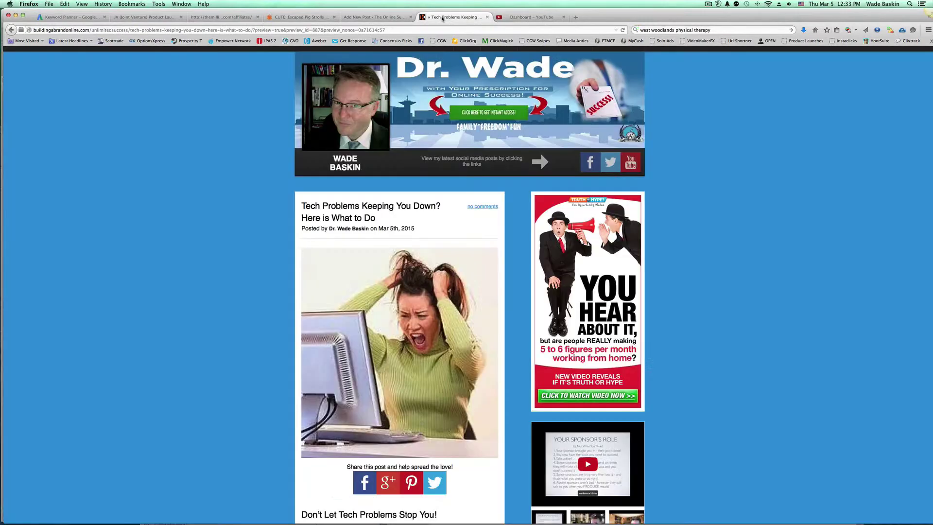
click(376, 17)
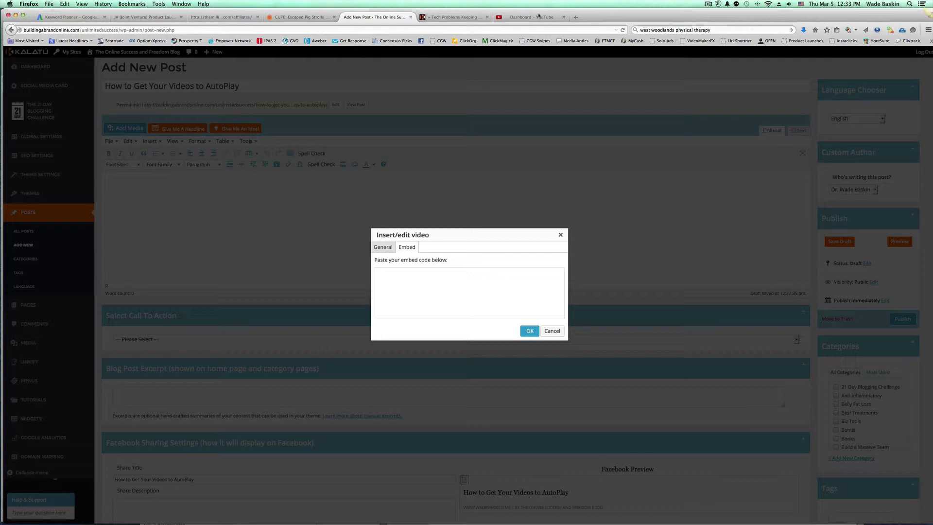
click(538, 17)
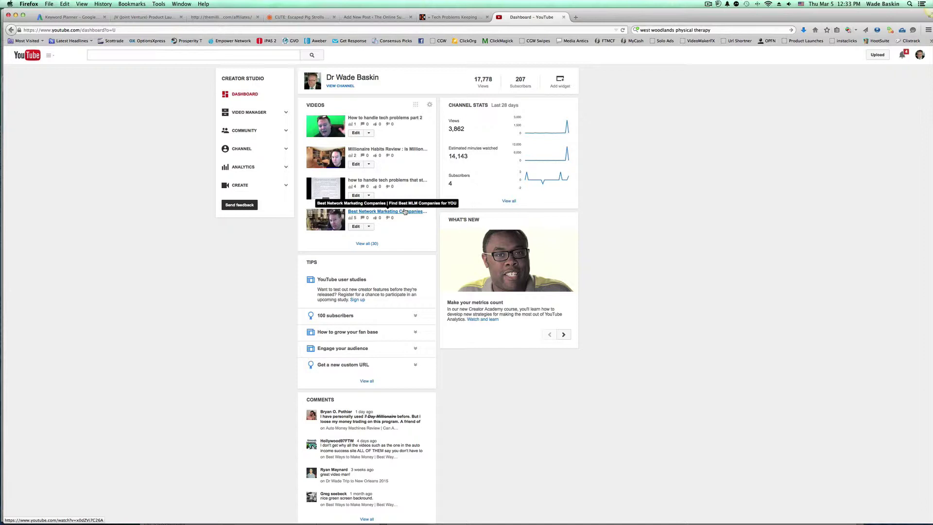
scroll(407, 202, down, 2)
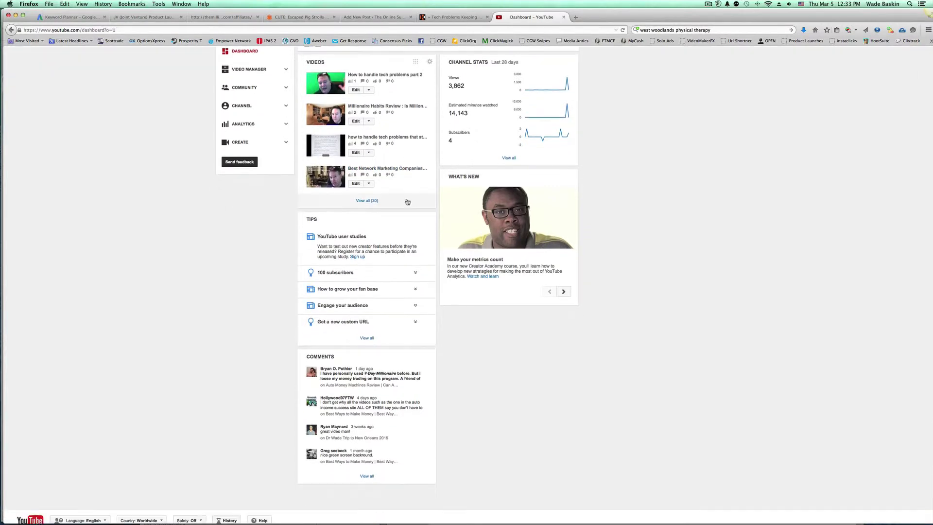
click(374, 201)
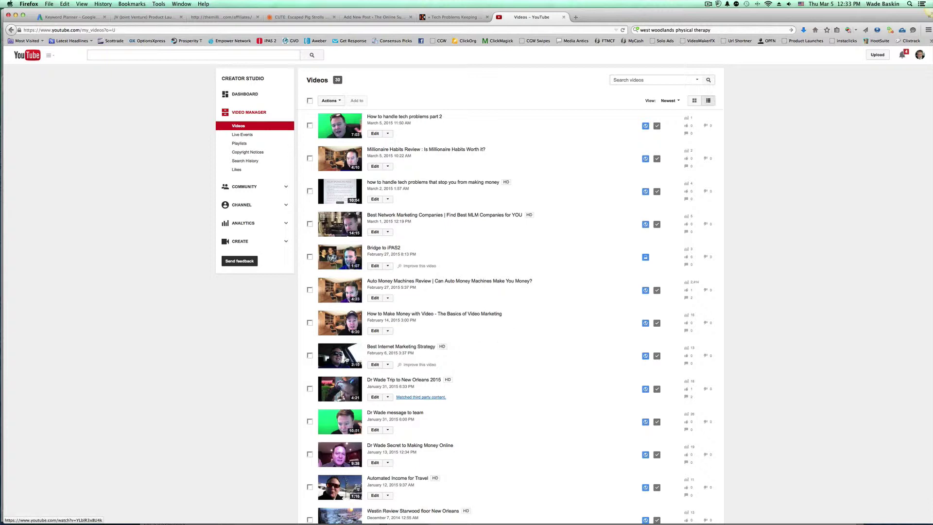
click(346, 359)
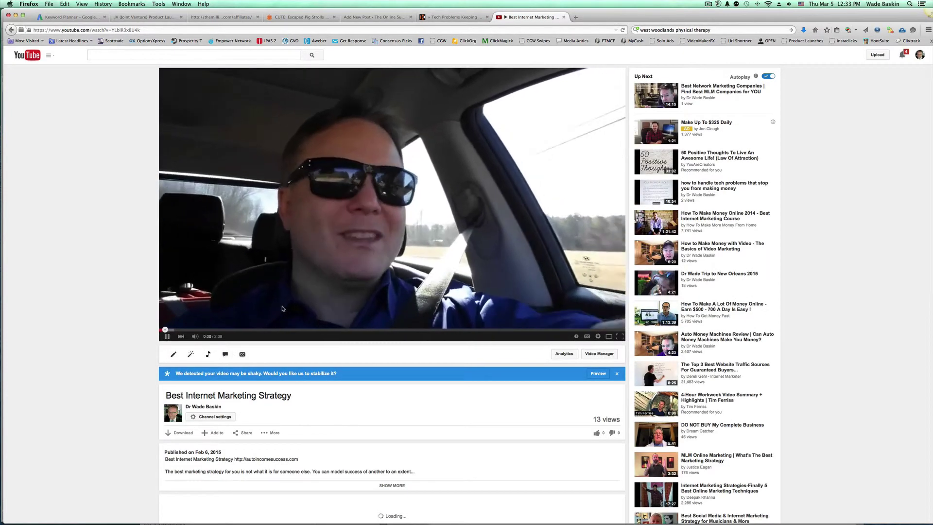
Pause the video and copy its 560×315 iframe embed code from Share > Embed
click(166, 335)
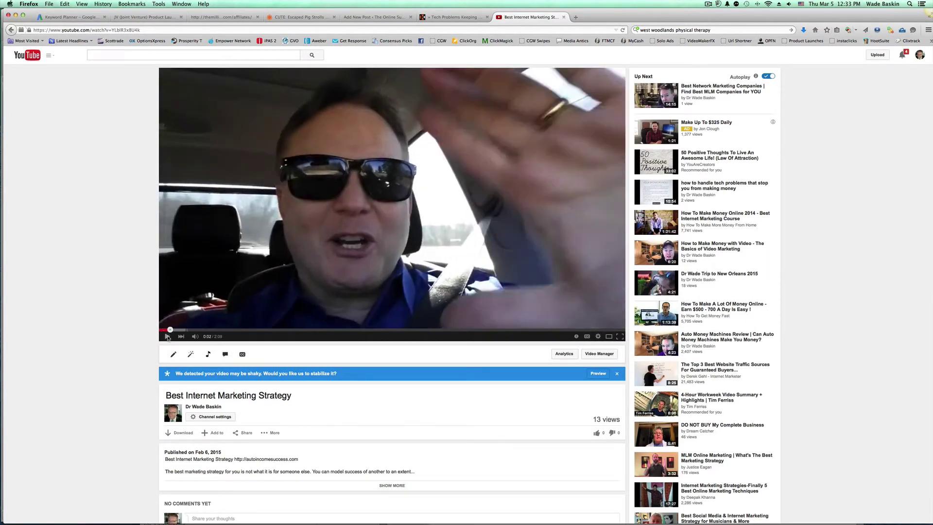
click(245, 432)
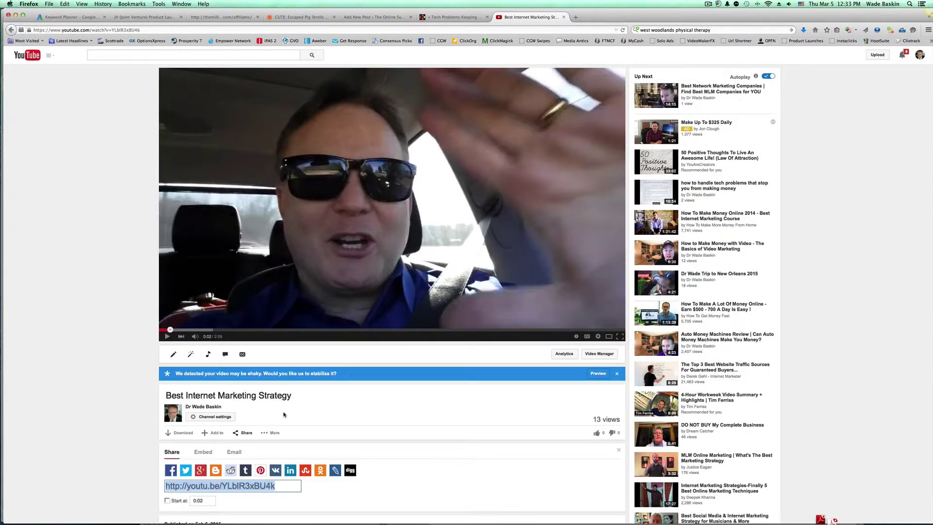
scroll(244, 432, down, 3)
click(204, 369)
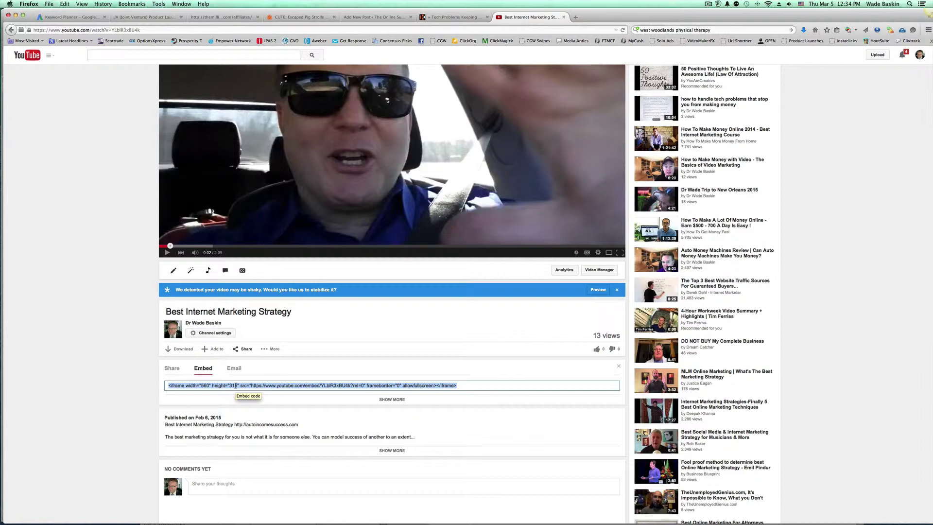
right_click(235, 385)
click(251, 410)
click(459, 17)
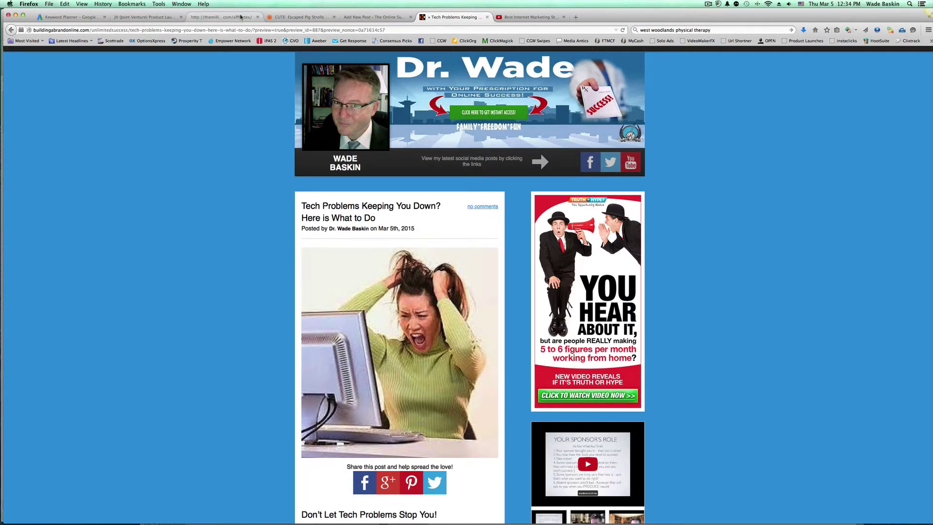
Paste the YouTube iframe code into the post's Embed box and select its rel=0 parameter
click(362, 18)
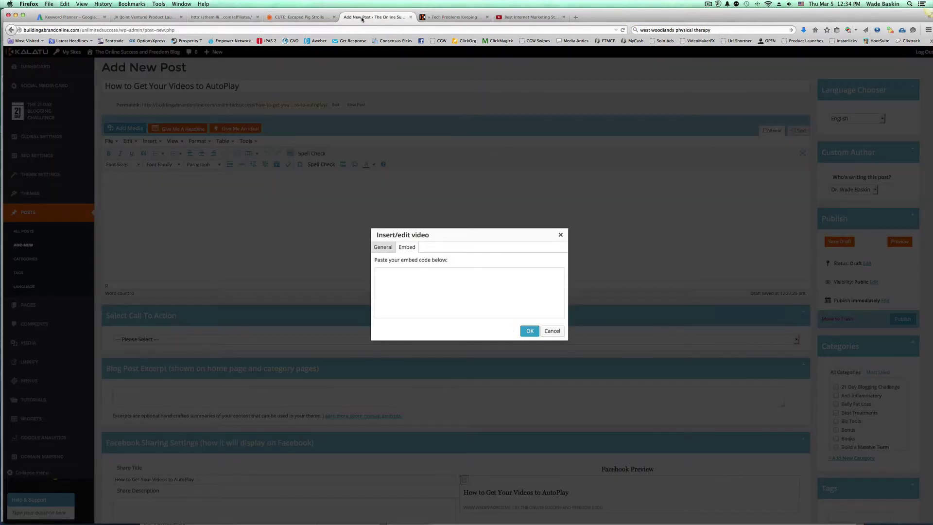
click(413, 278)
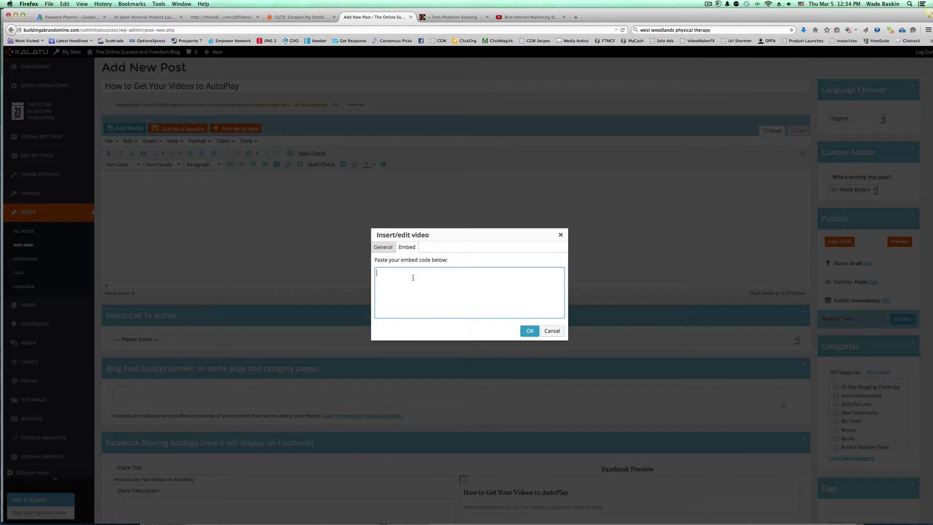
key(super+v)
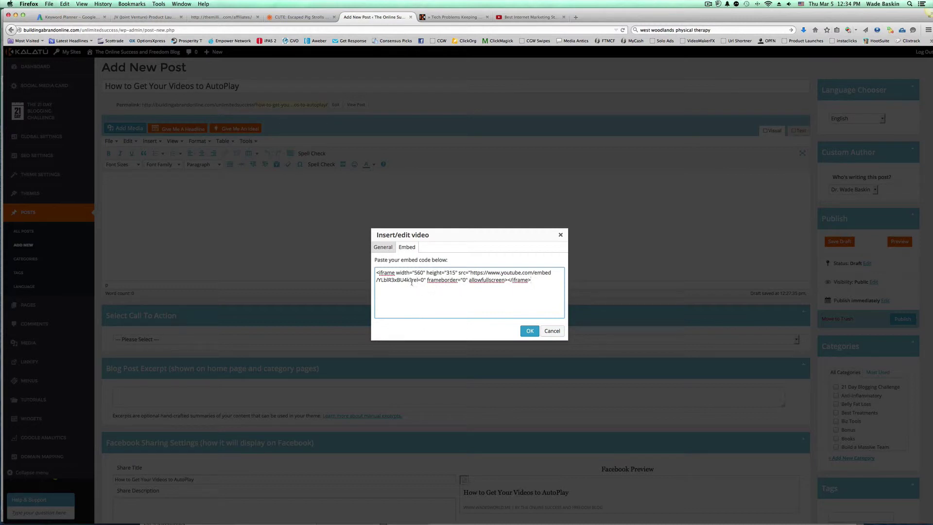
drag(412, 281, 422, 280)
mouse_move(129, 510)
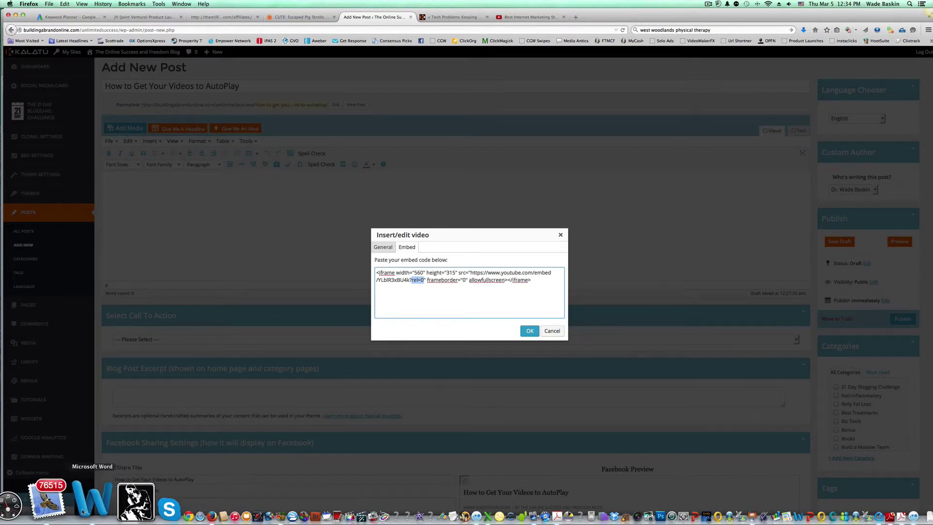
Copy rel=0&amp;autoplay=1 from the Word notes and return to the embed box
click(83, 510)
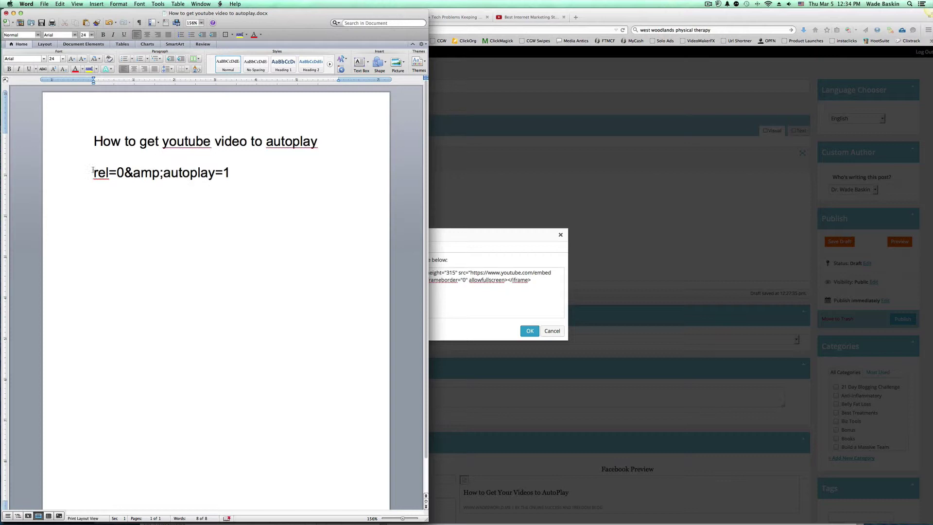
drag(93, 173, 228, 173)
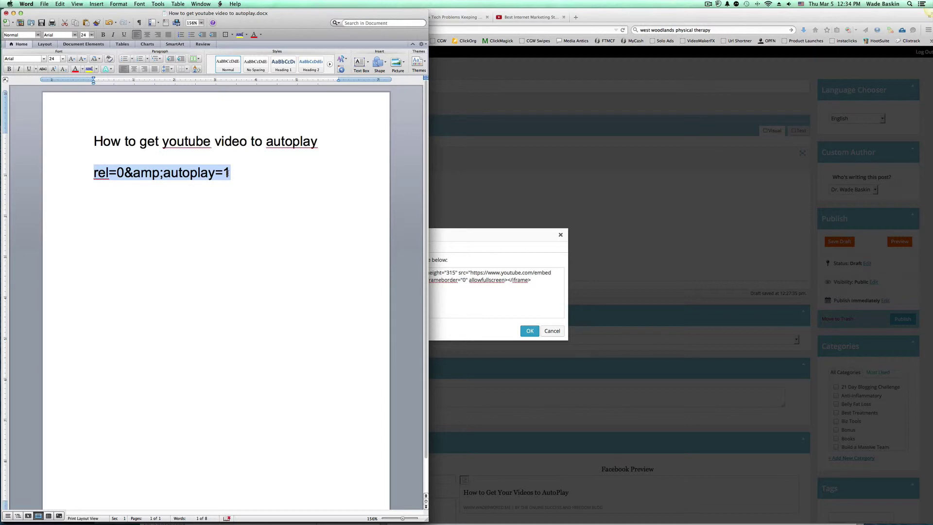
click(473, 203)
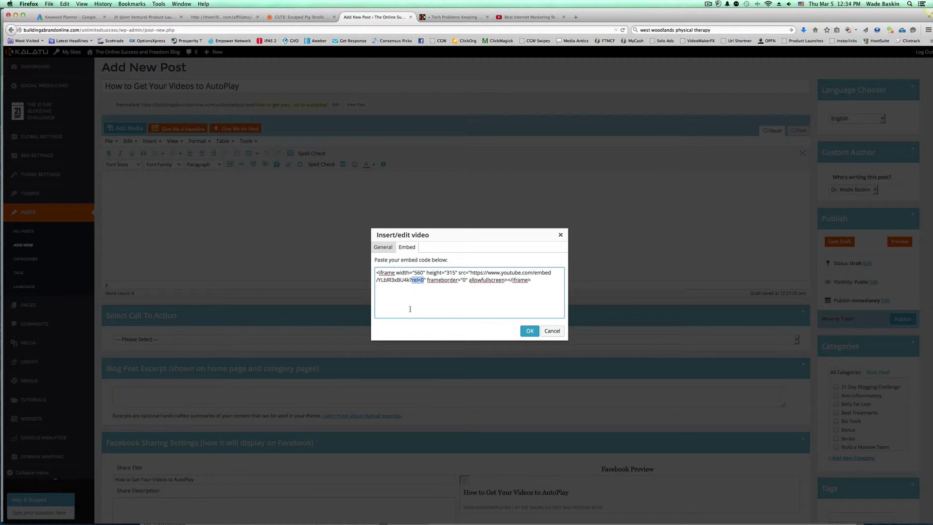
Replace rel=0 with rel=0&amp;autoplay=1, check it, and insert the video into the post
key(super+v)
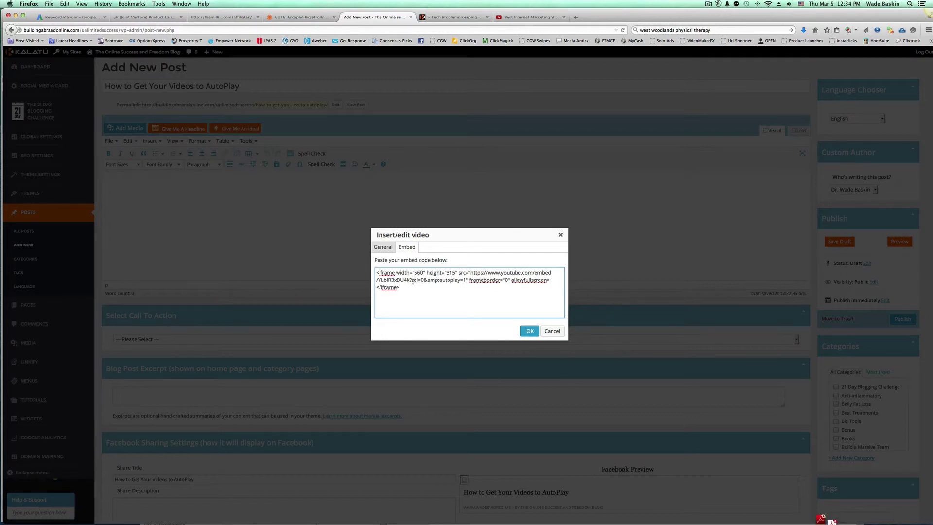
key(Left)
key(Left)
key(Left)
key(Left)
key(Left)
key(Left)
key(Left)
key(Left)
key(Left)
key(Left)
key(Left)
key(Left)
key(Left)
key(Left)
key(Left)
drag(412, 281, 465, 281)
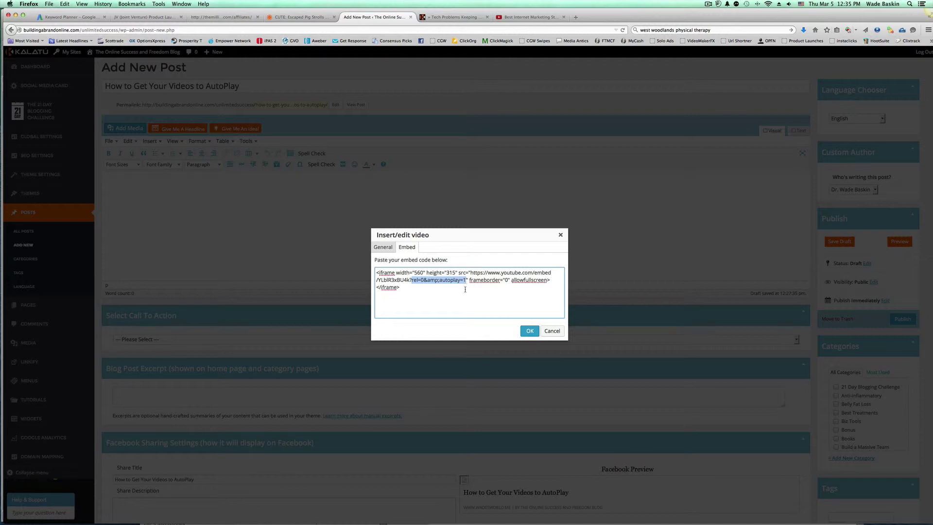
click(471, 292)
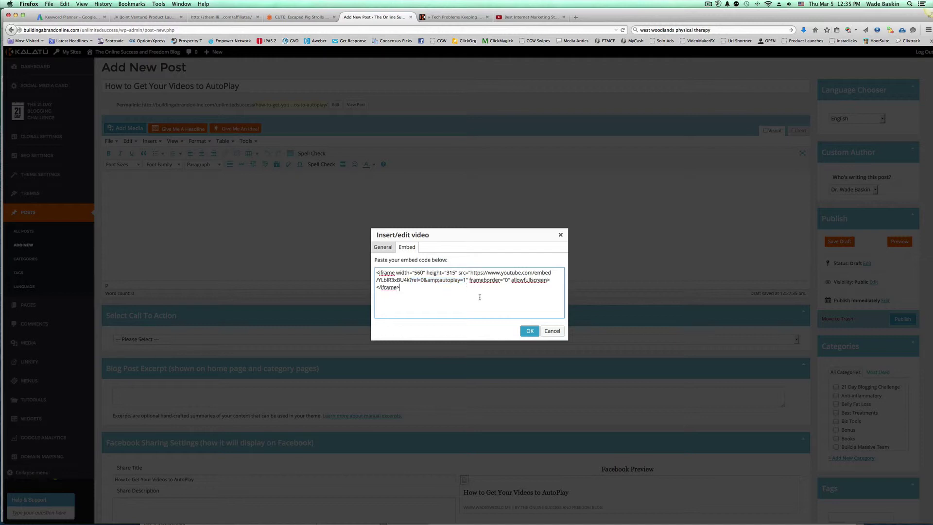
click(529, 331)
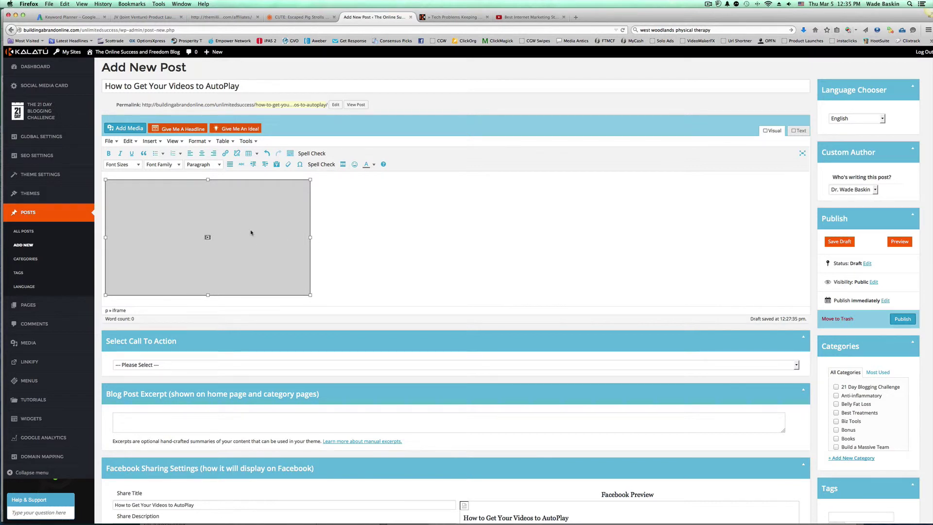
Save 'How to Get Your Videos to AutoPlay' as a draft, publish it, and close the editor tab
click(840, 242)
click(841, 243)
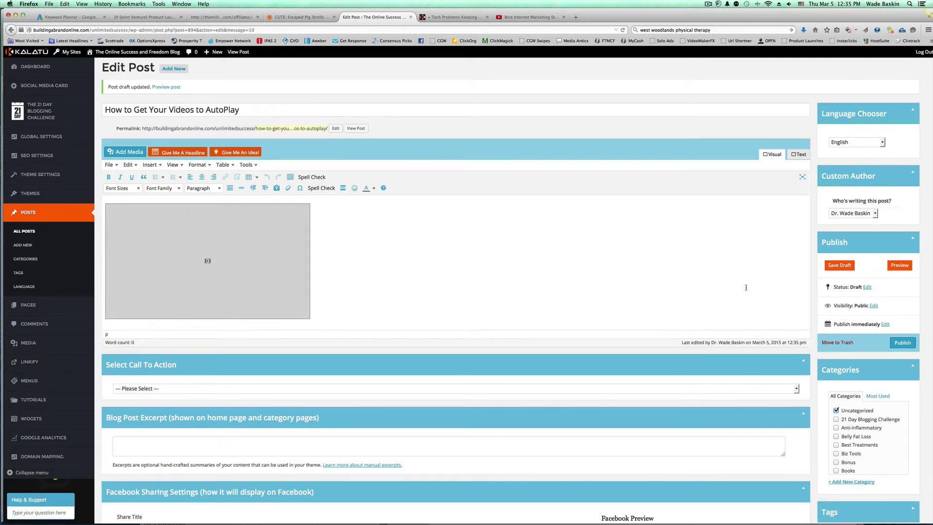
click(902, 342)
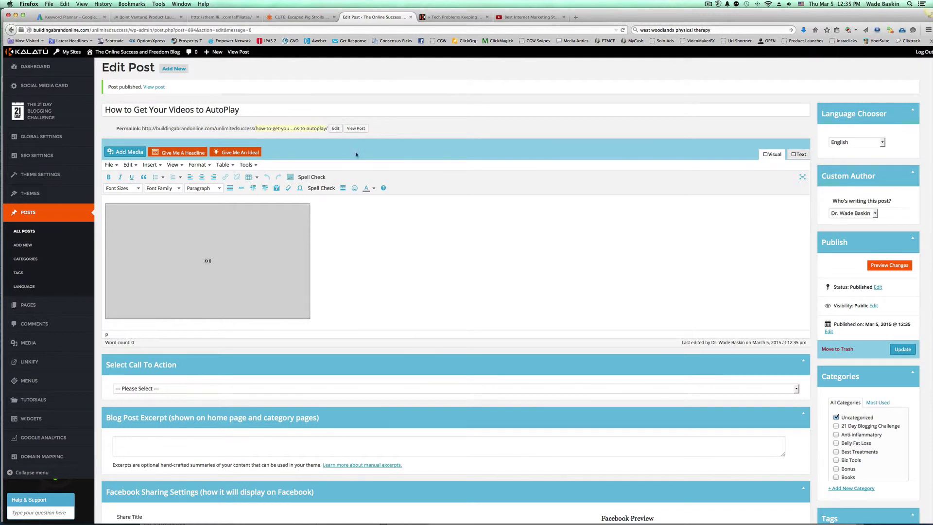
scroll(319, 244, down, 1)
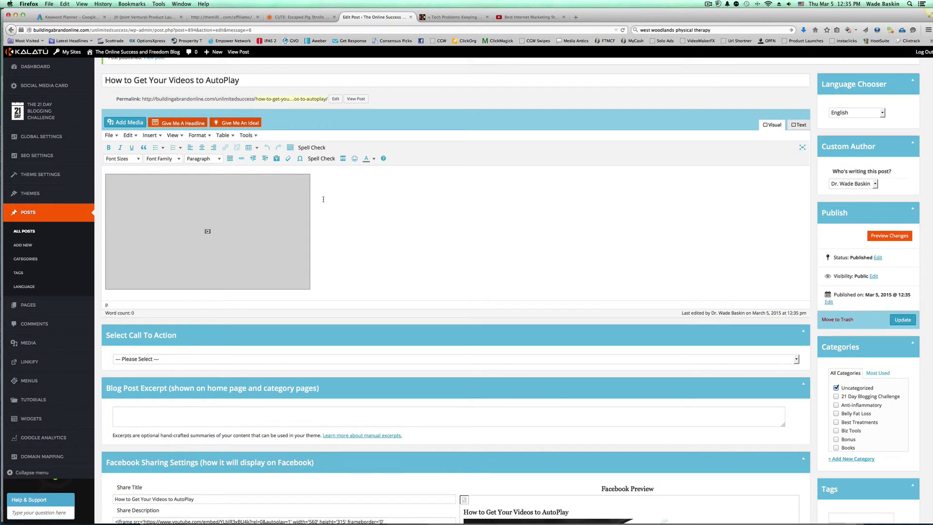
click(411, 18)
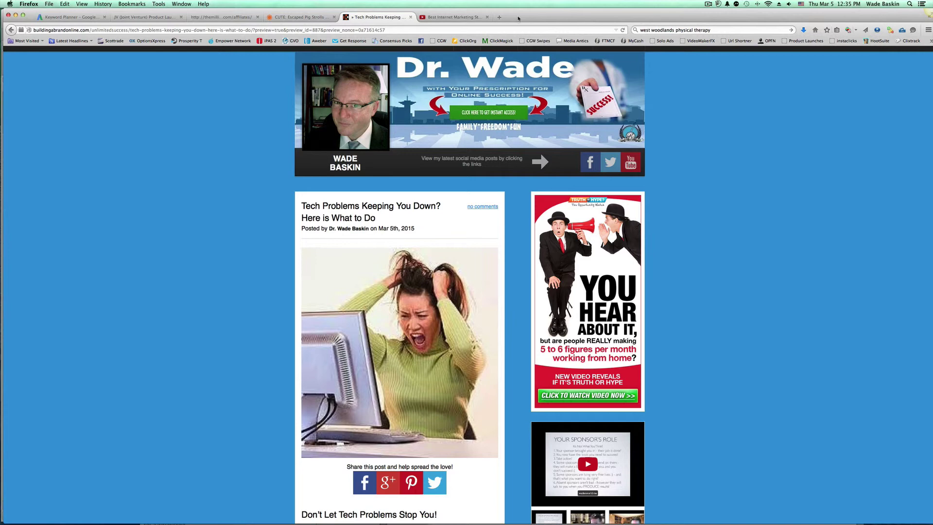
key(super+t)
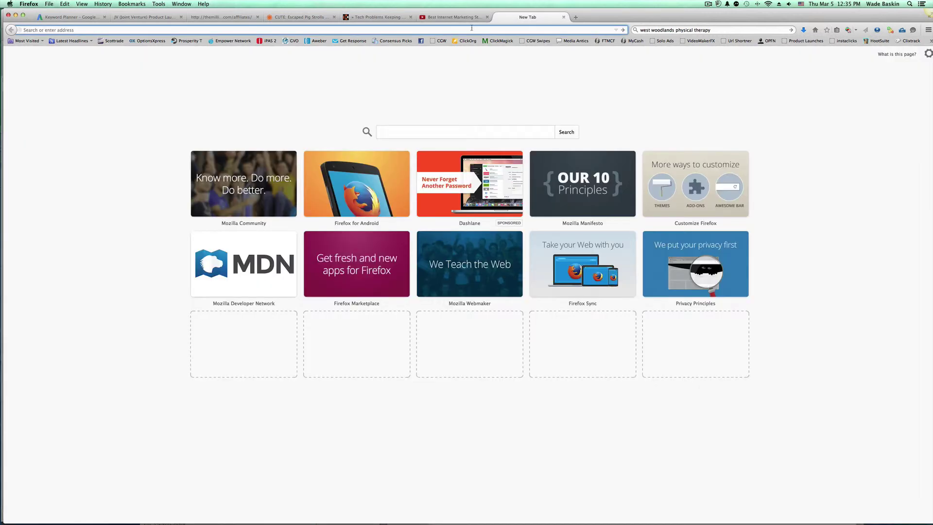
text(ww)
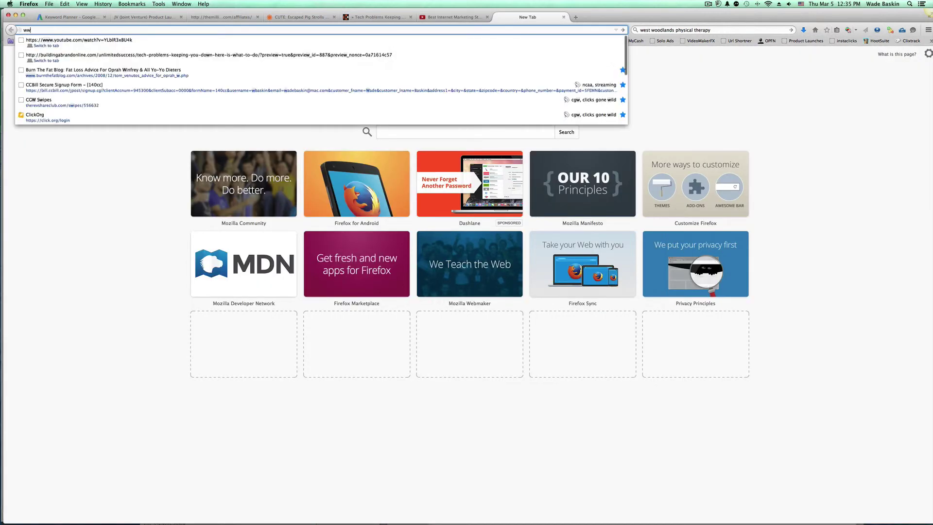
text(w.wadesw)
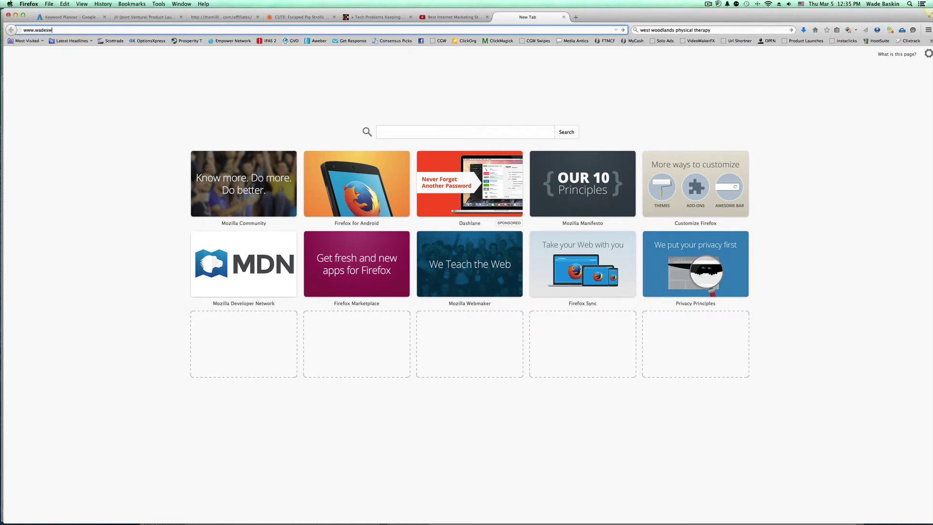
text(orld.me)
key(Return)
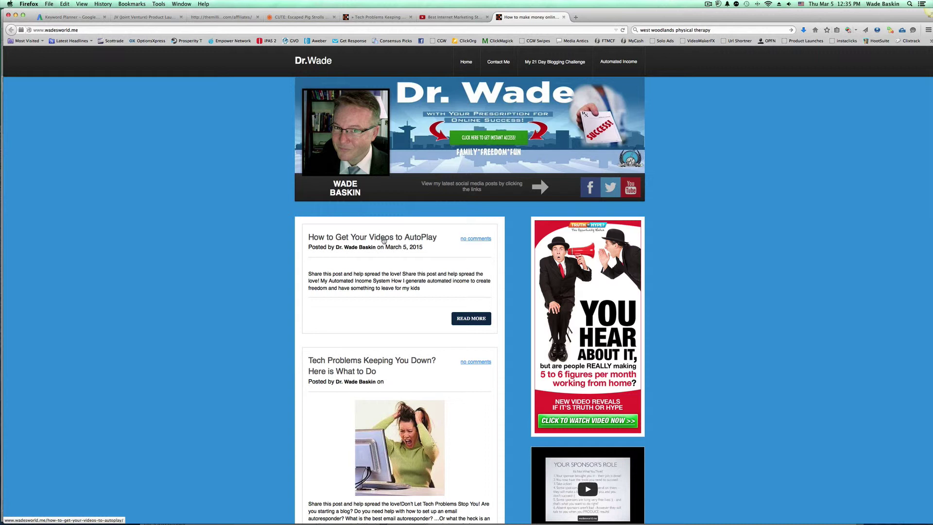
Open the 'How to Get Your Videos to AutoPlay' post and pause its autoplaying video at 0:08
click(383, 238)
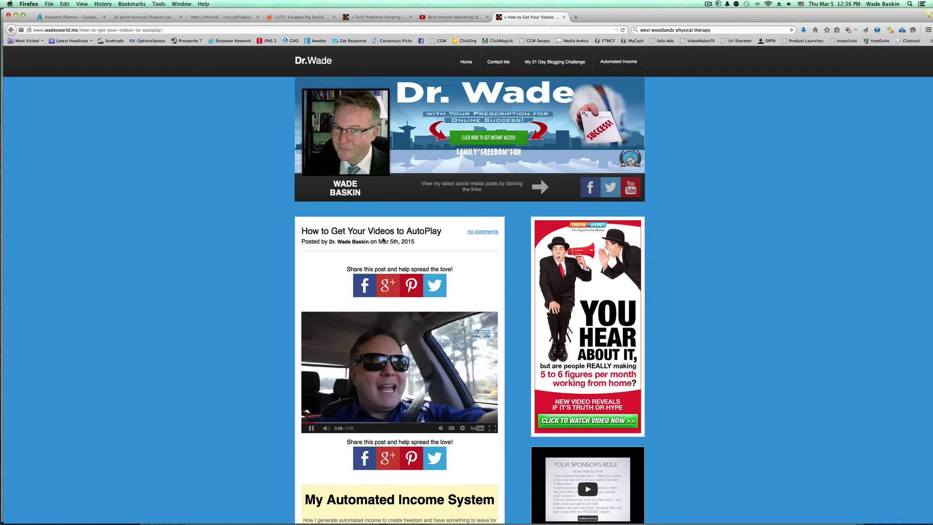
click(314, 428)
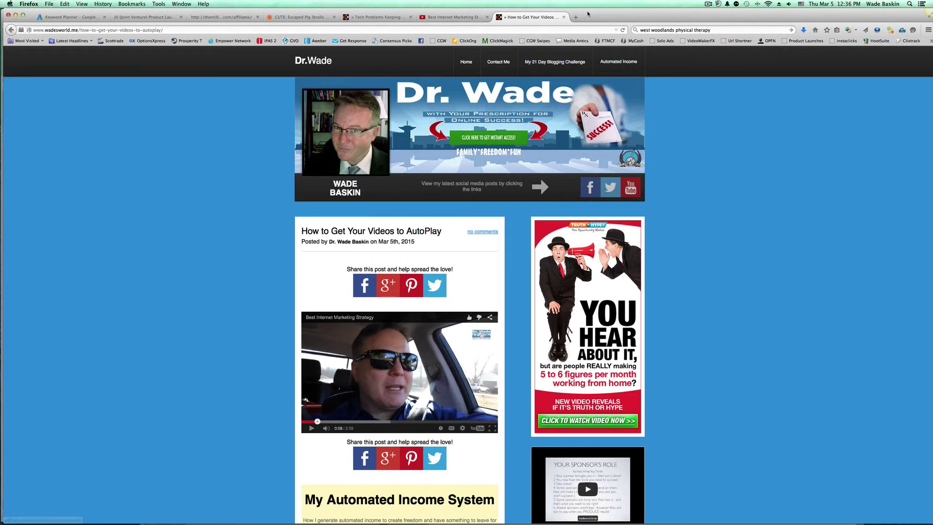
Check the autoplay notes in Word, then return to the YouTube 'Best Internet Marketing Strategy' page
mouse_move(77, 513)
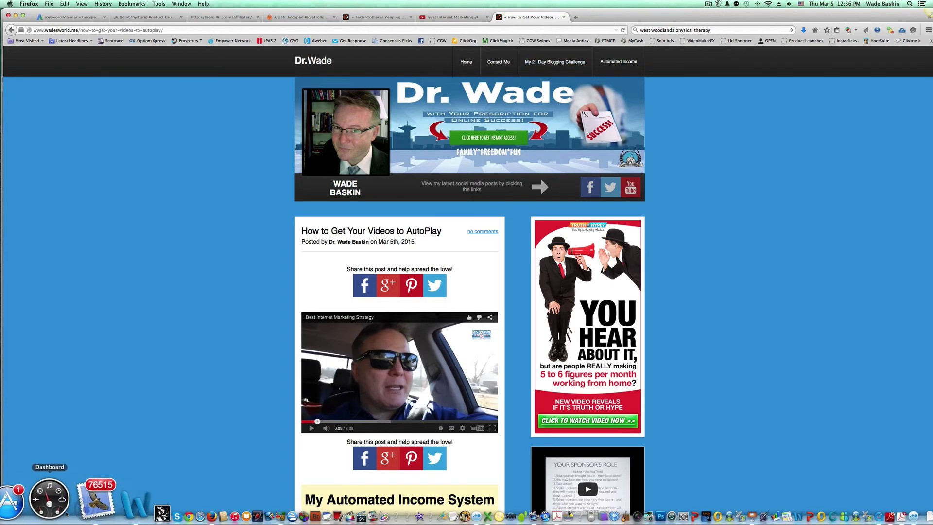
click(83, 511)
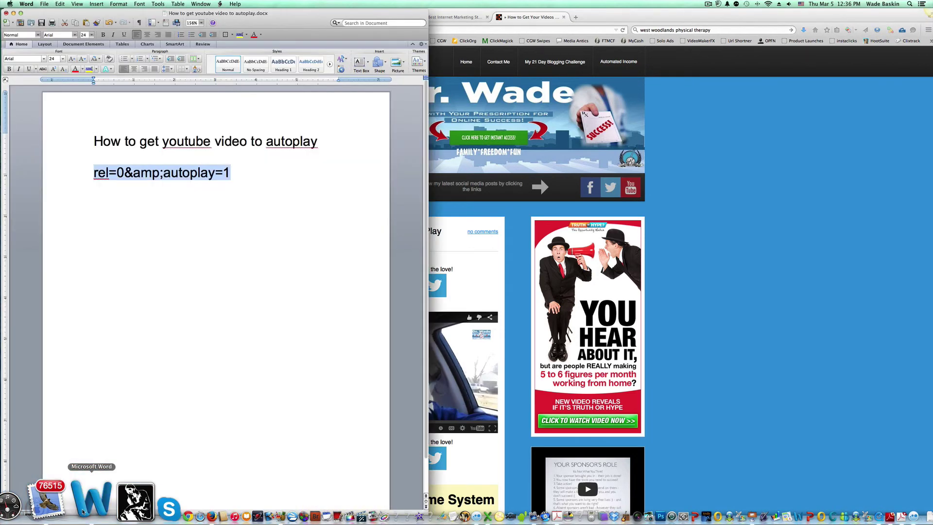
click(661, 138)
click(457, 18)
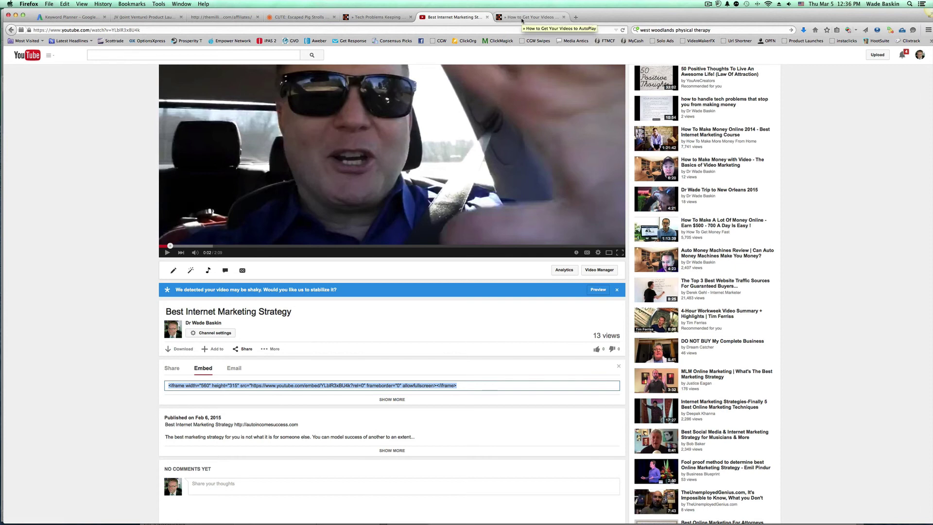
click(352, 386)
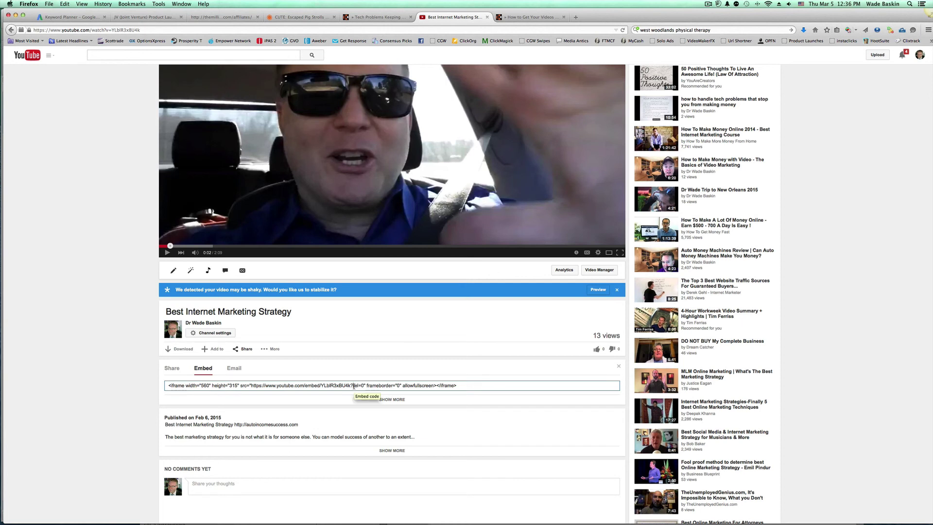
drag(352, 386, 361, 386)
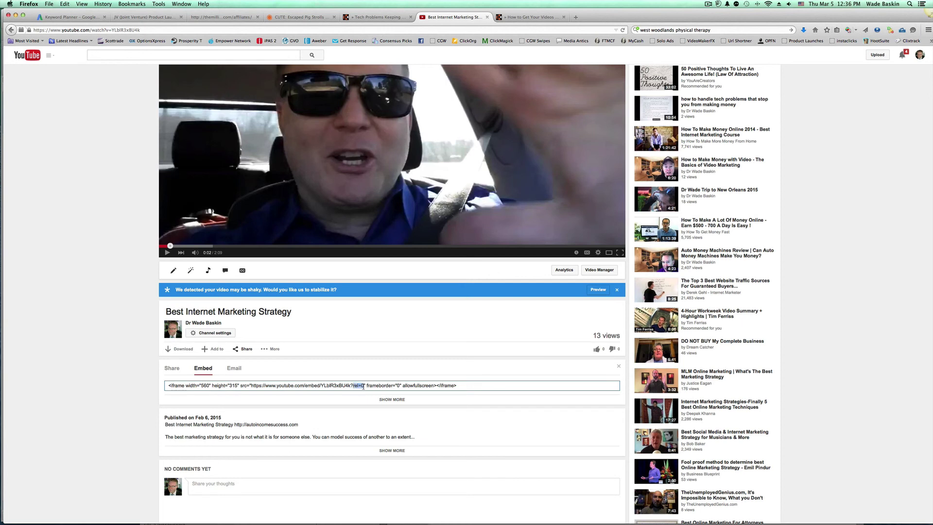